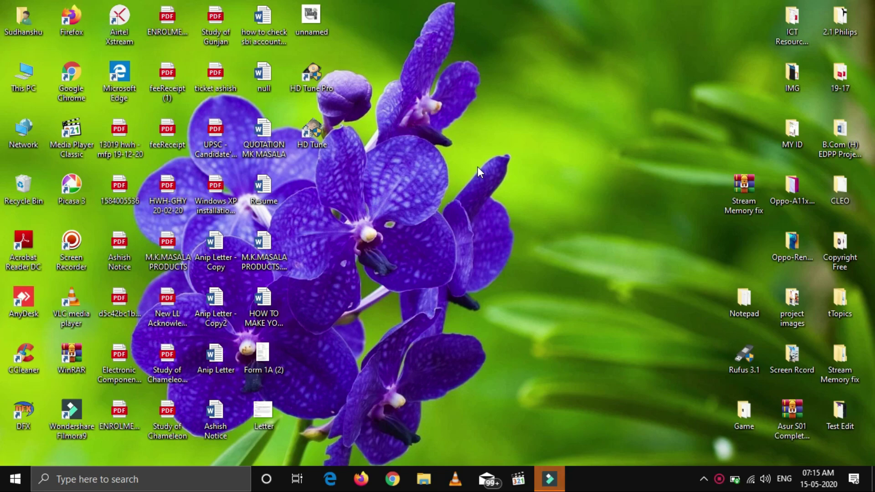
# Launch Google Chrome from the taskbar.
pyautogui.click(393, 478)
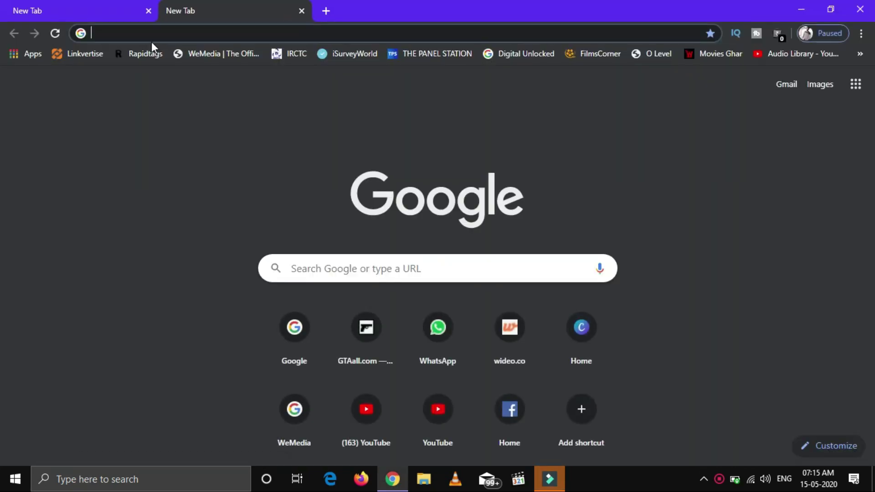
# Close the duplicate tab, search Google for 'online file convert' and open the online-convert.com result.
pyautogui.click(148, 14)
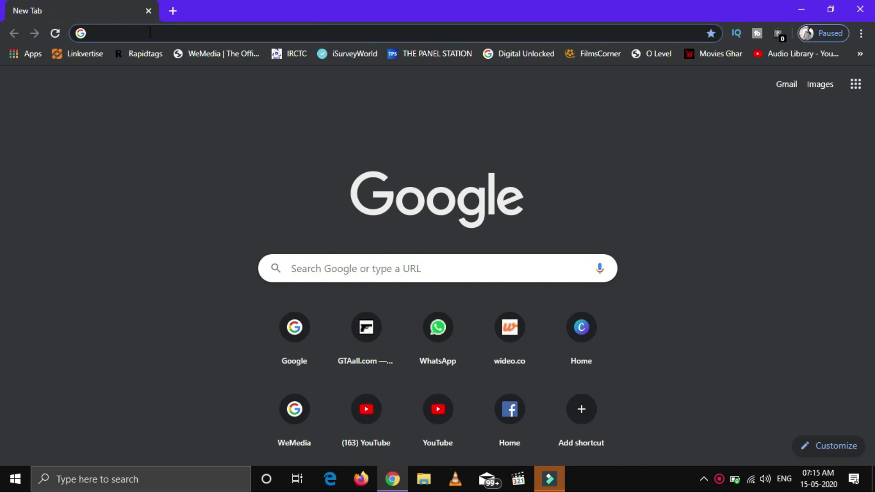
pyautogui.write('google')
pyautogui.press('Return')
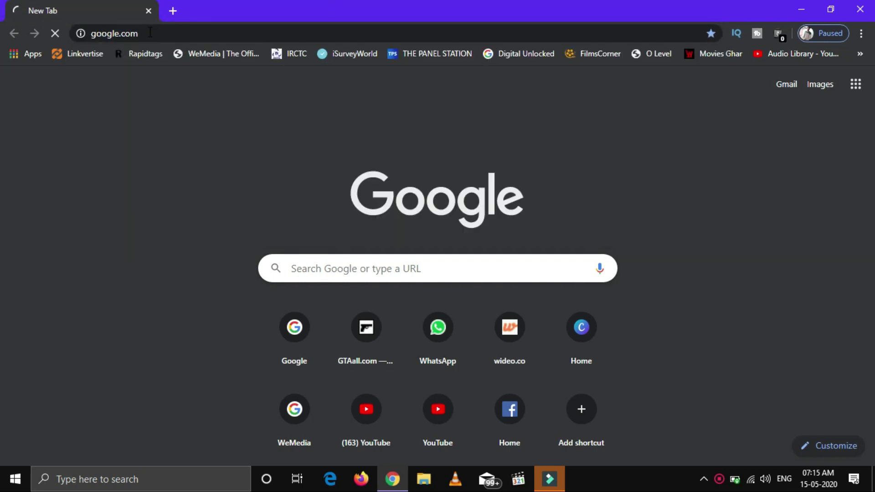
pyautogui.write('on')
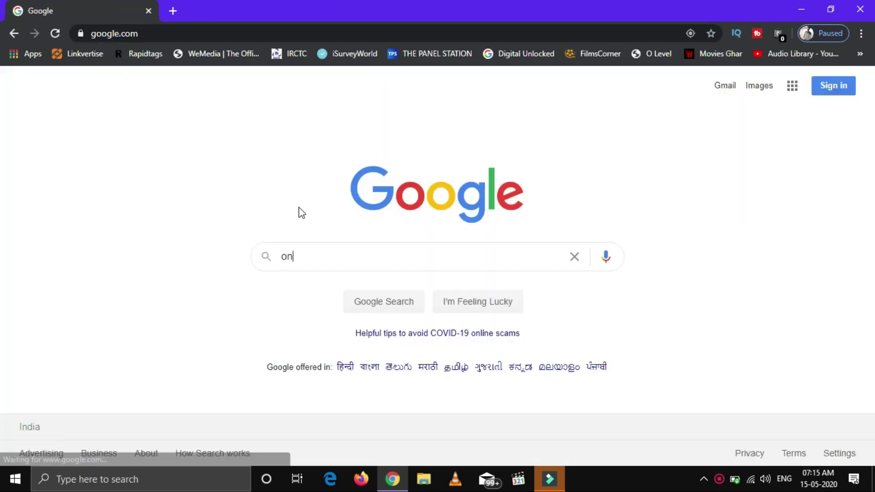
pyautogui.write('line file convert')
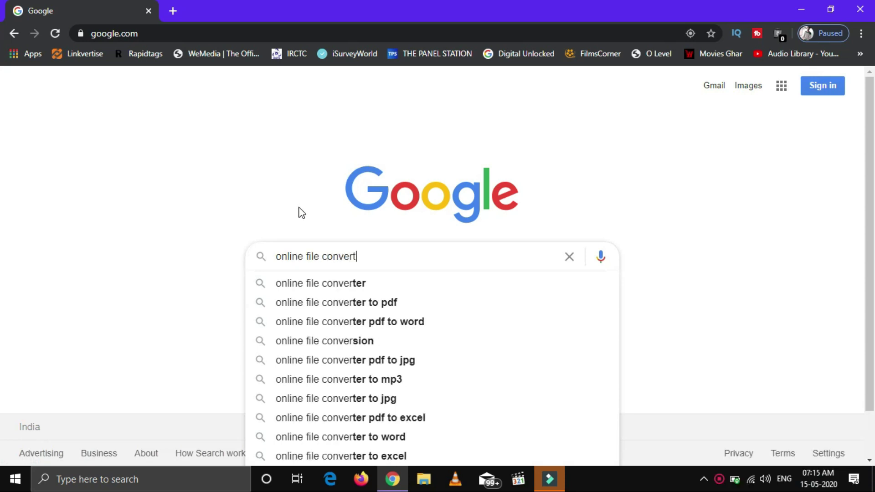
pyautogui.press('Return')
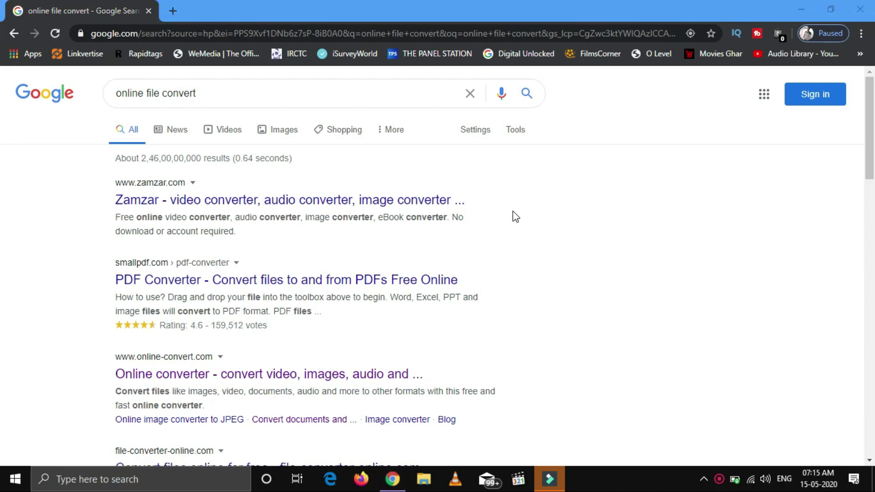
pyautogui.scroll(-2, 512, 211)
pyautogui.scroll(-1, 513, 211)
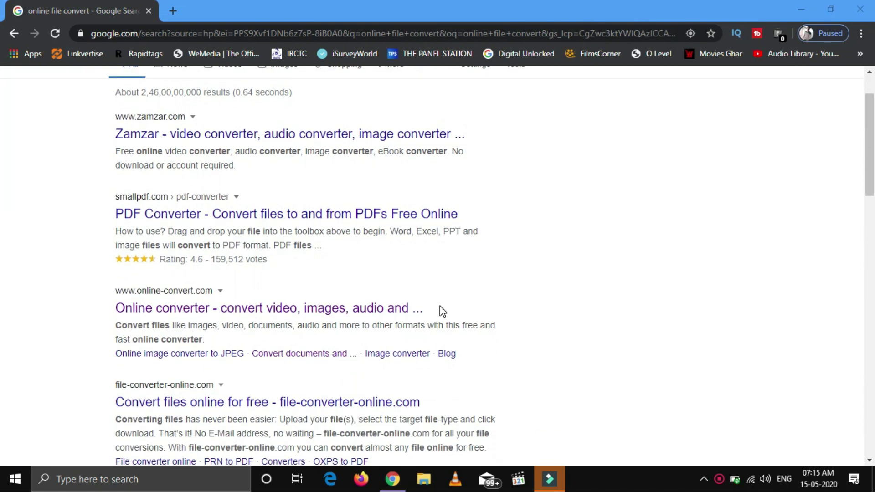
pyautogui.click(388, 317)
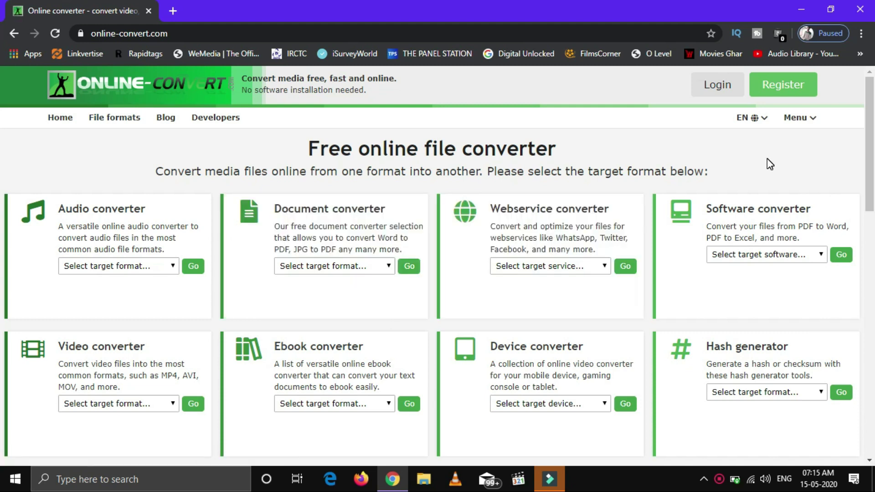
# Check the Video and Audio converters' target formats, then list the Document converter's formats.
pyautogui.scroll(-1, 767, 159)
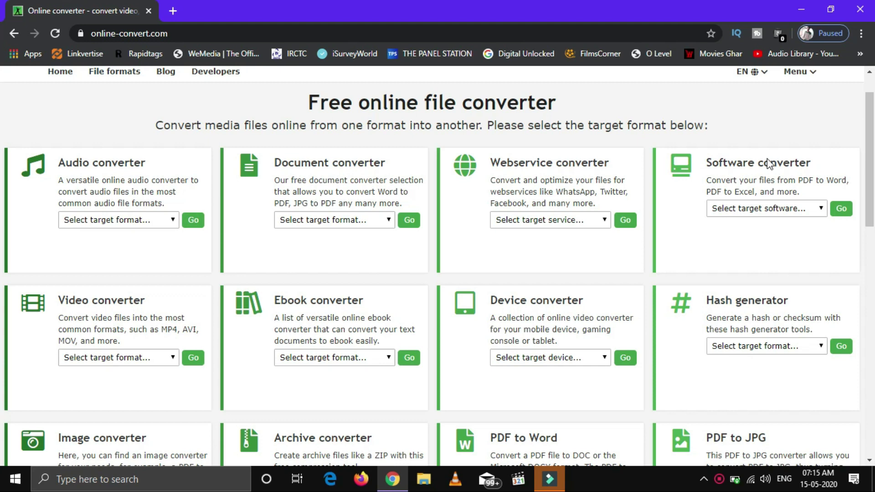
pyautogui.scroll(-2, 768, 159)
pyautogui.click(136, 277)
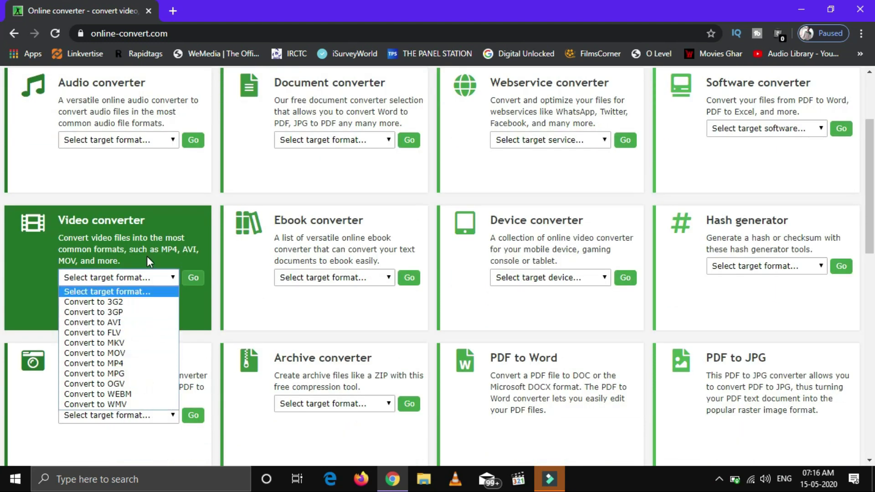
pyautogui.click(152, 141)
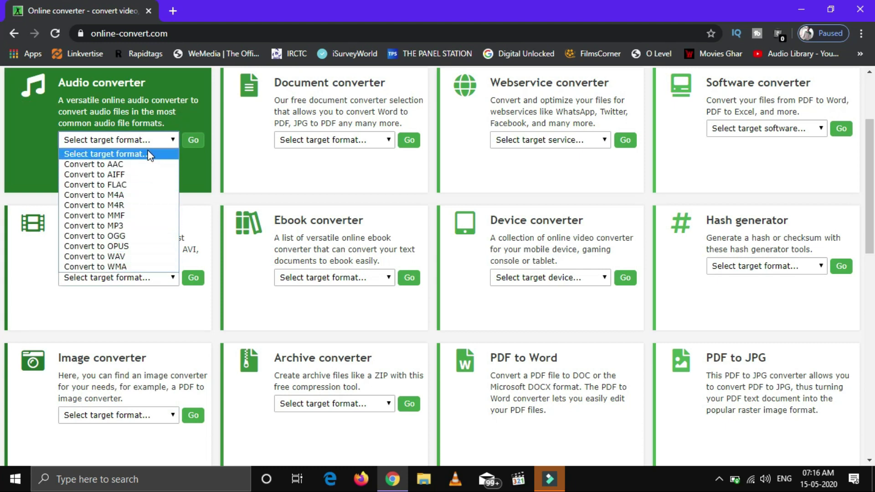
pyautogui.click(343, 139)
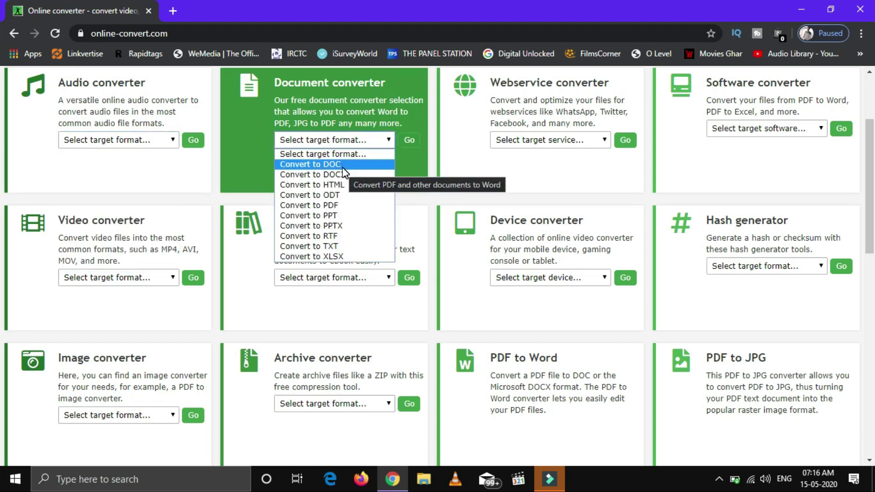
# Choose Convert to PDF and upload the HOW TO MAKE YOUR PC FASTER document (12.53 KB).
pyautogui.click(341, 205)
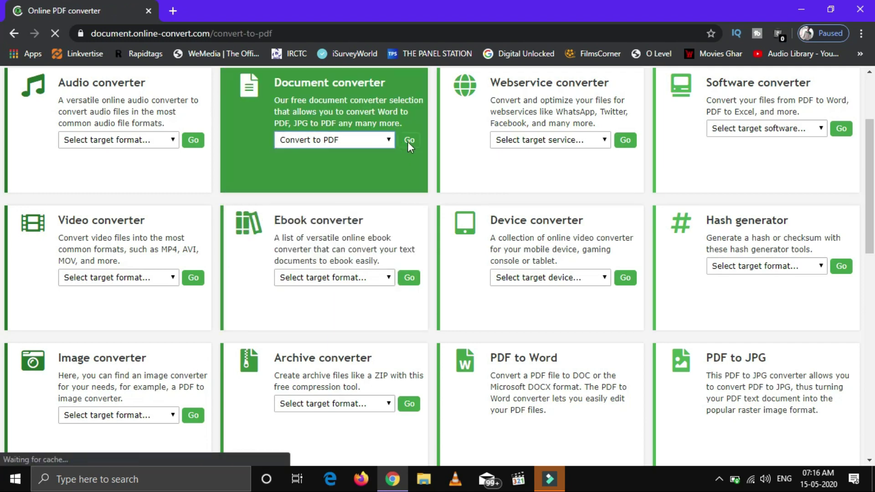
pyautogui.scroll(-4, 400, 255)
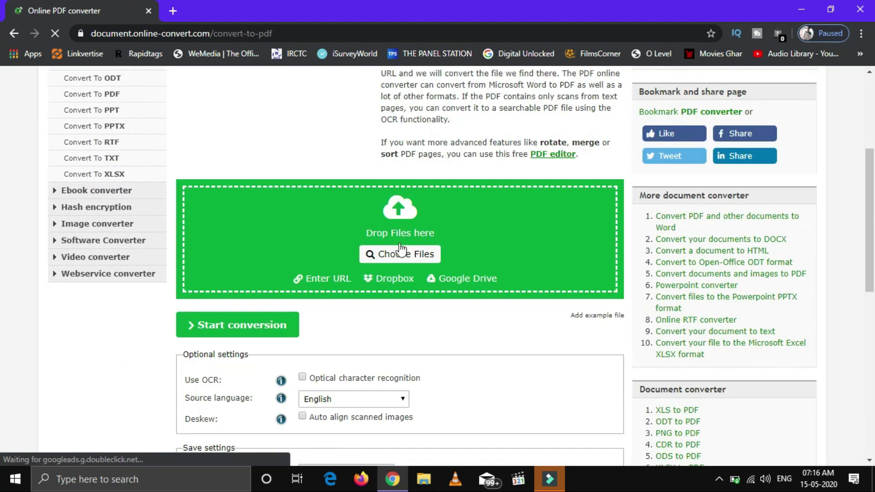
pyautogui.click(399, 253)
pyautogui.scroll(-3, 274, 189)
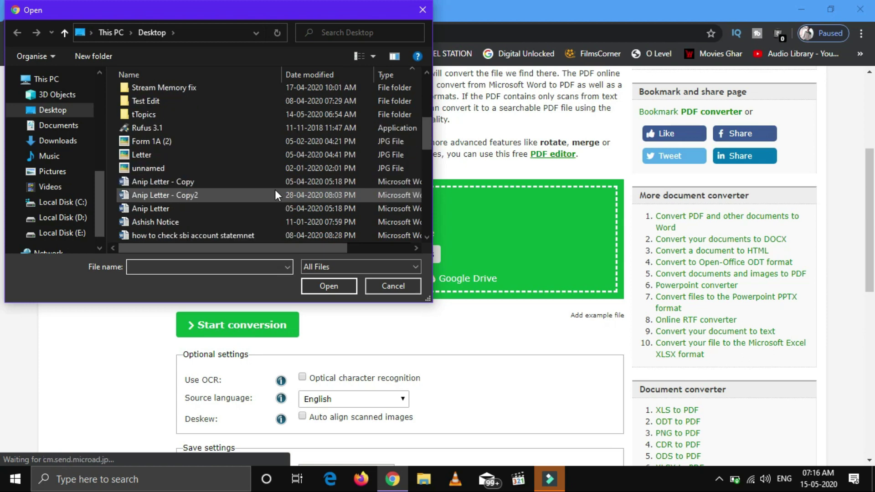
pyautogui.scroll(-1, 275, 190)
pyautogui.scroll(-1, 255, 188)
pyautogui.click(247, 182)
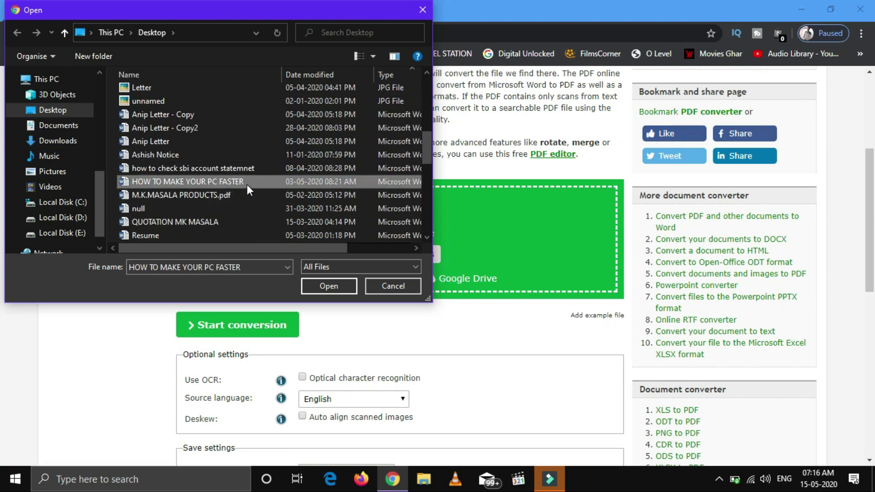
pyautogui.click(340, 285)
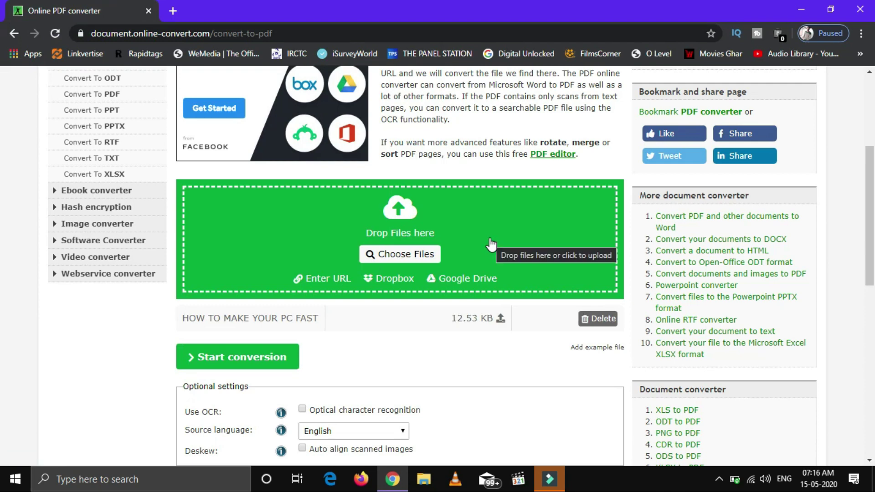
pyautogui.scroll(-2, 490, 243)
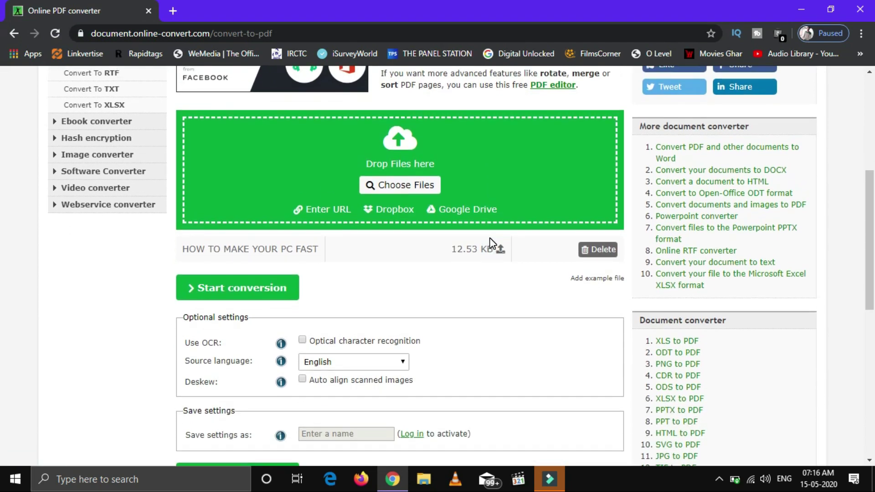
pyautogui.scroll(-1, 489, 237)
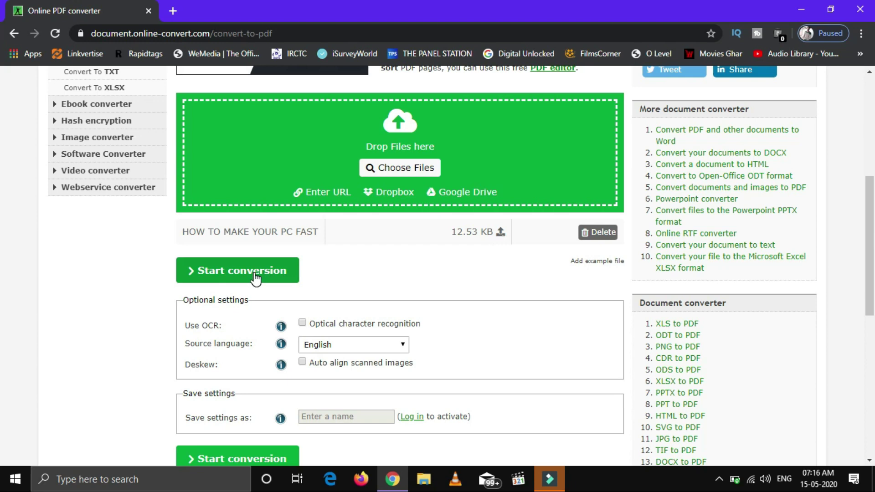
# Start the conversion, producing HOW TO MAKE YOUR PC FASTER.pdf (9.41 kB).
pyautogui.click(276, 271)
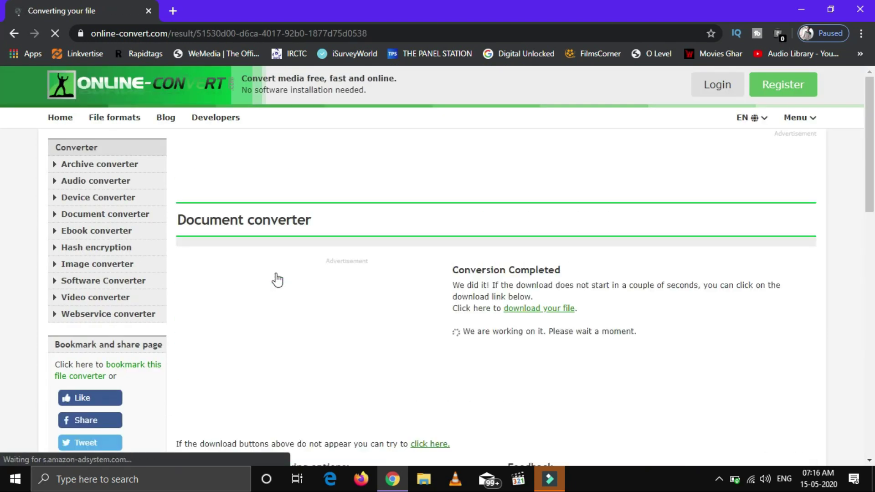
pyautogui.scroll(-2, 499, 269)
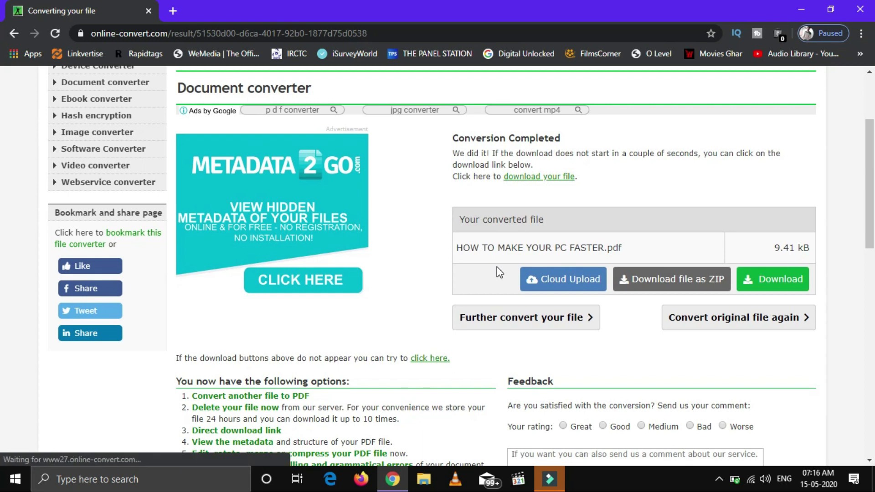
# Open the downloaded PDF in Chrome and scroll through its six numbered tips.
pyautogui.click(92, 454)
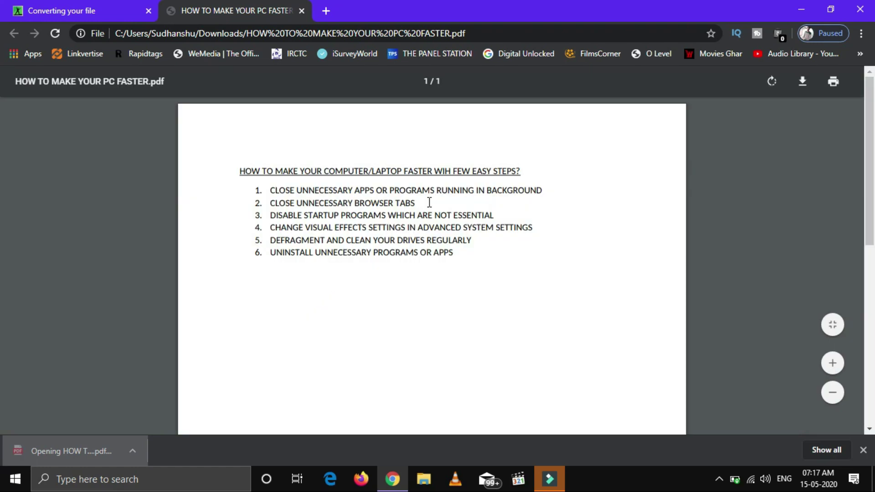
pyautogui.scroll(-3, 447, 191)
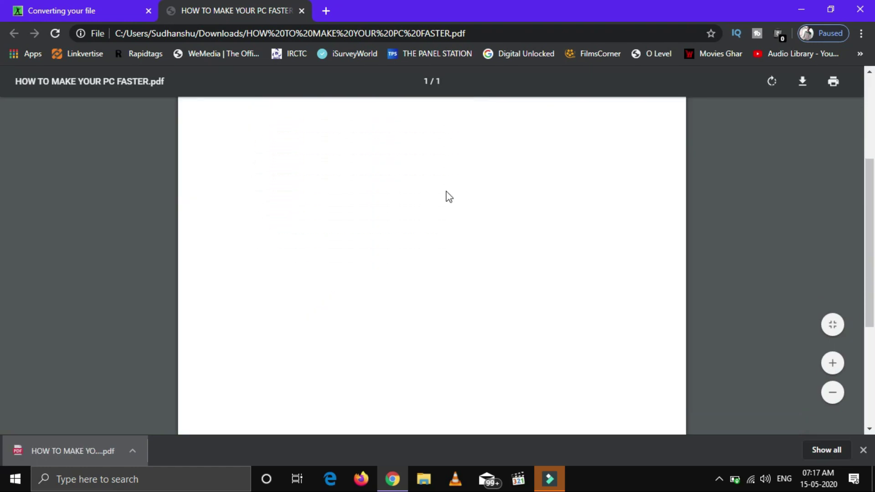
pyautogui.scroll(3, 447, 191)
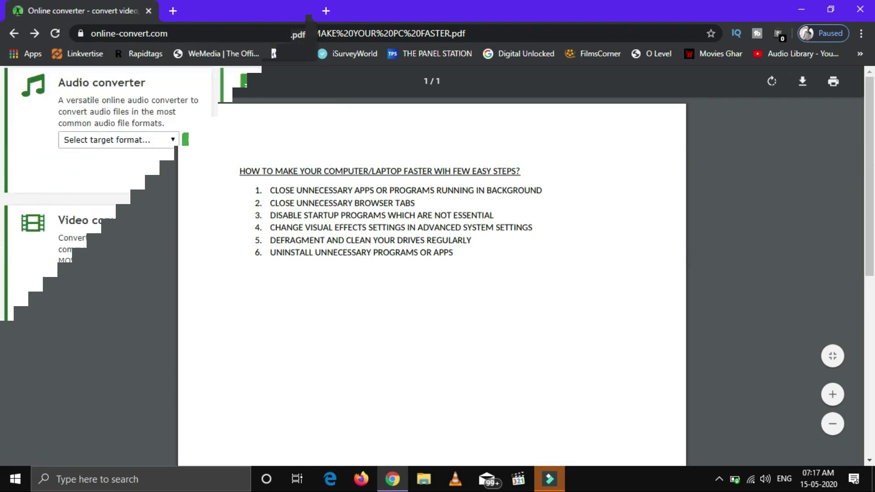
# Open online-convert.com's PDF to JPG converter.
pyautogui.scroll(-2, 496, 228)
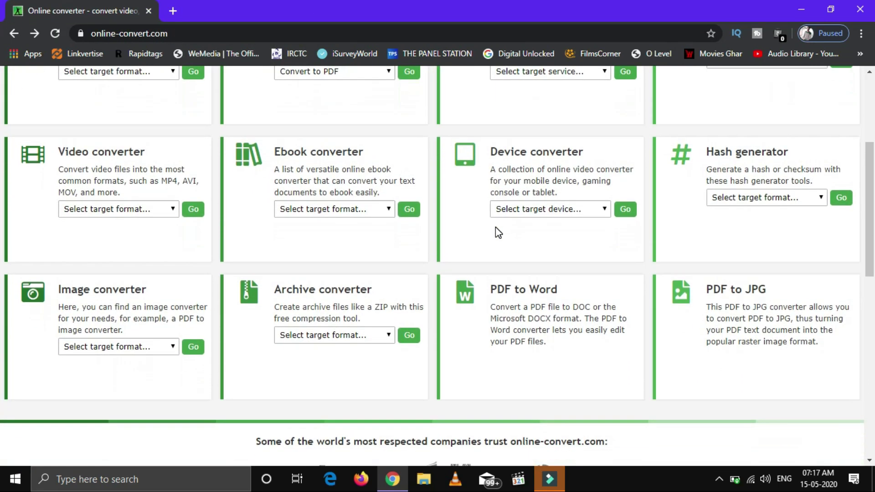
pyautogui.scroll(-1, 496, 228)
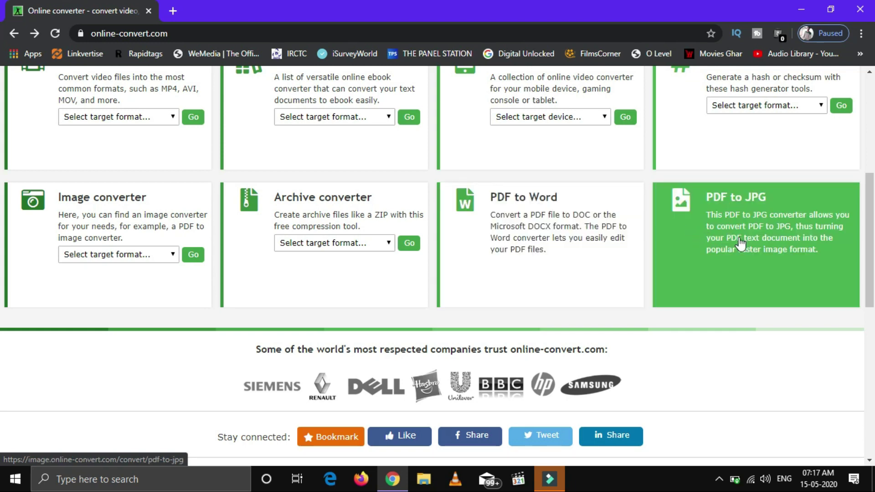
pyautogui.click(758, 242)
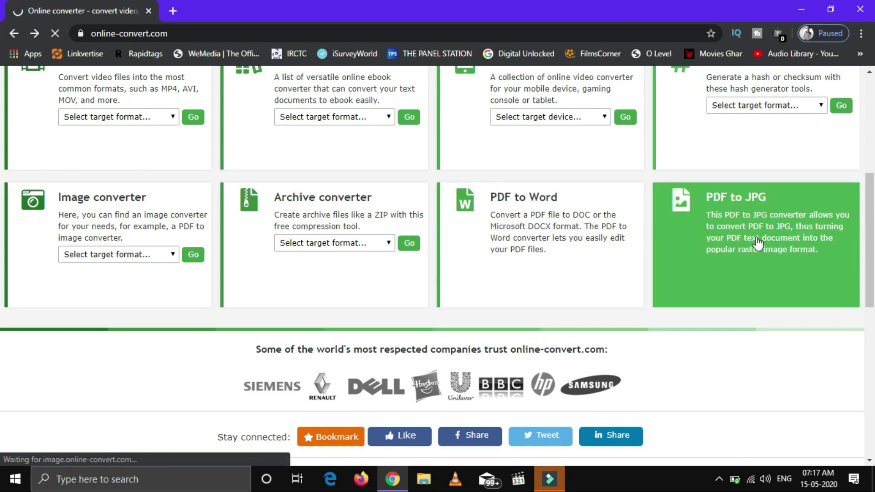
# Upload the Windows XP installation step-by-step PDF from the desktop.
pyautogui.scroll(-3, 441, 313)
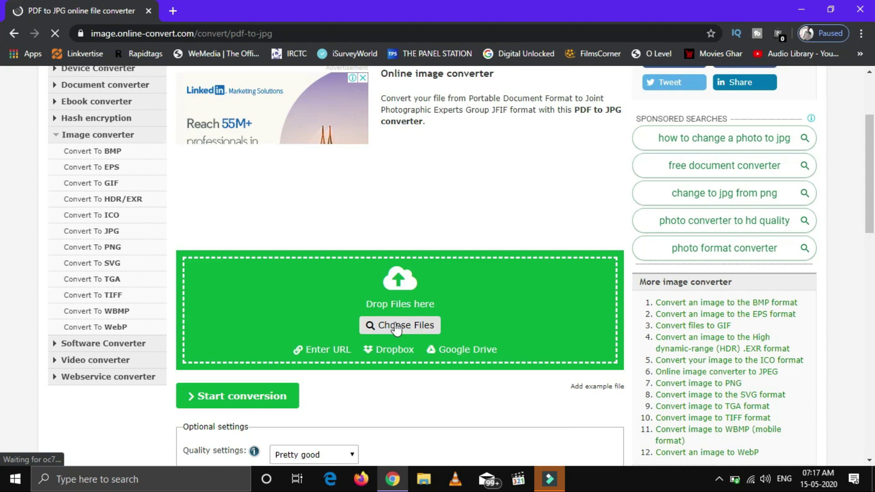
pyautogui.click(395, 324)
pyautogui.scroll(-10, 182, 127)
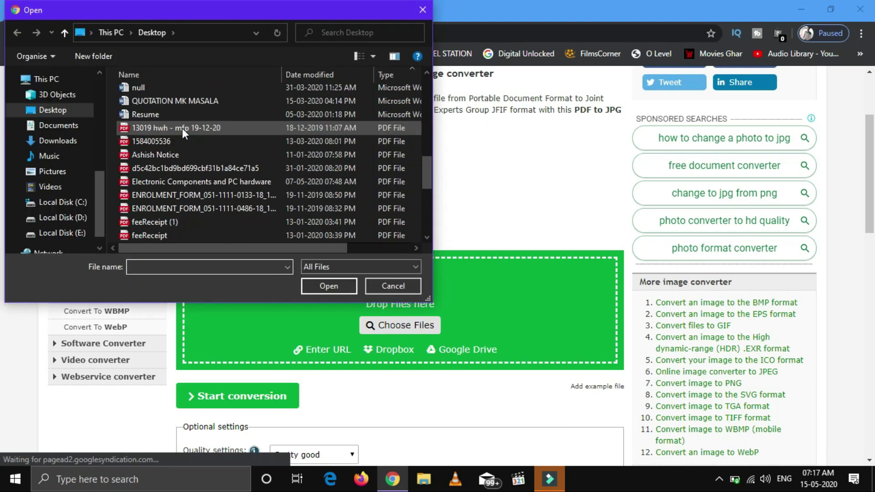
pyautogui.scroll(-4, 181, 128)
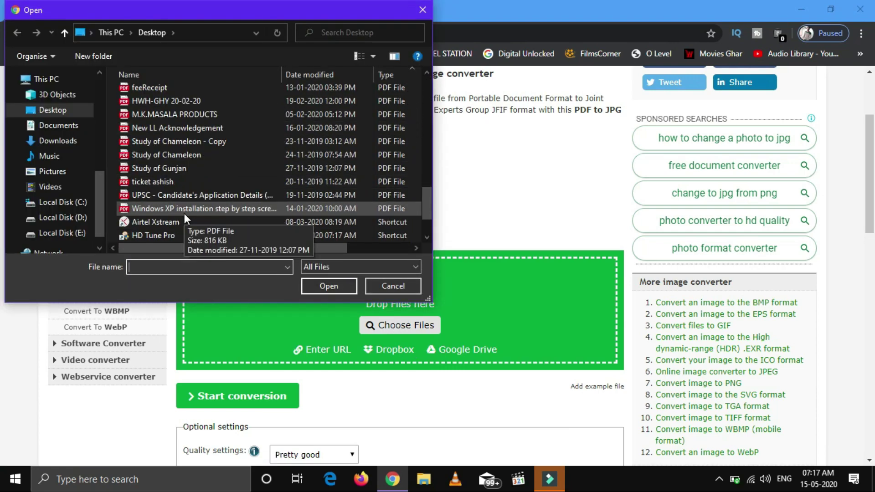
pyautogui.click(180, 168)
pyautogui.click(343, 287)
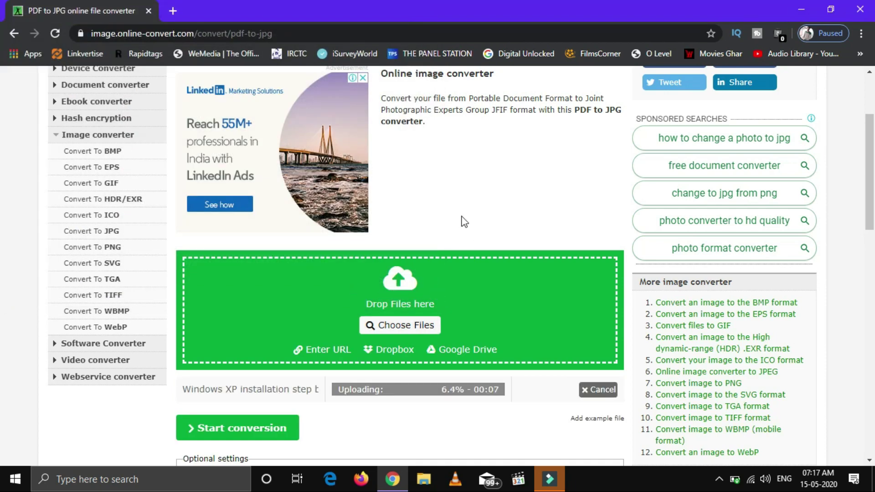
# Scroll to the Optional settings while the Windows XP PDF finishes uploading at 1.22 MB.
pyautogui.scroll(-3, 464, 220)
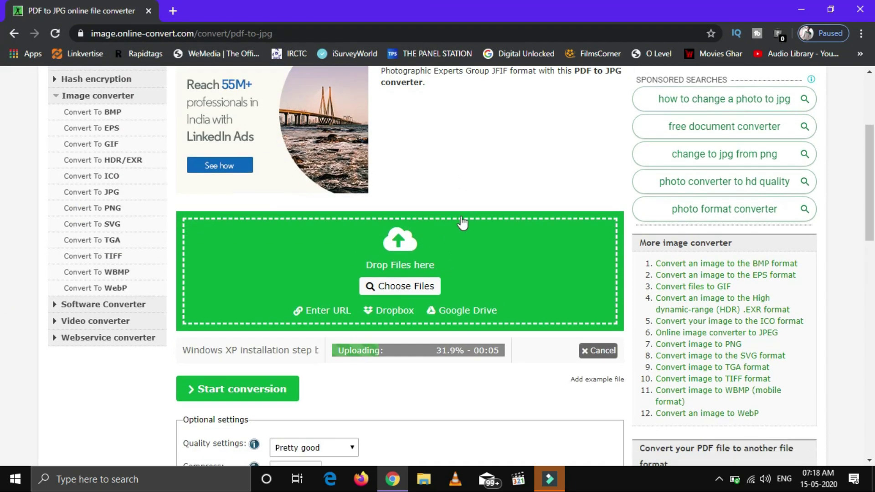
pyautogui.scroll(-2, 462, 222)
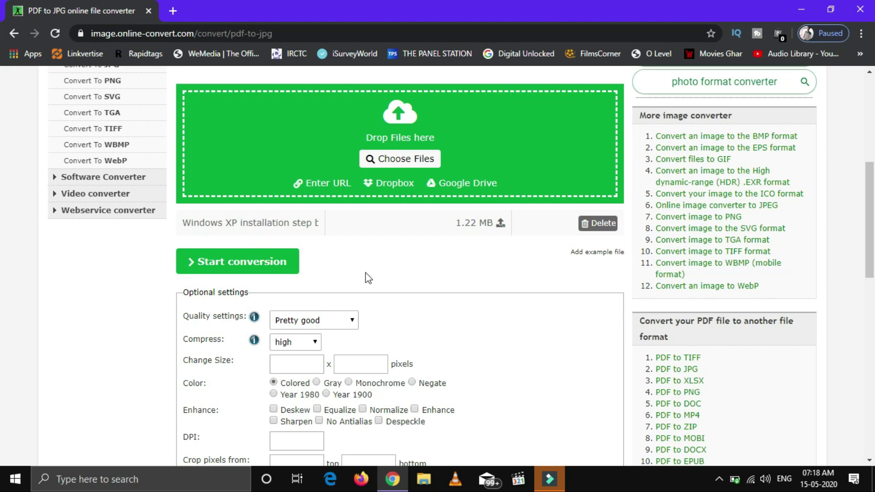
# Set quality to Best and compression to best, then start the PDF to JPG conversion.
pyautogui.click(352, 325)
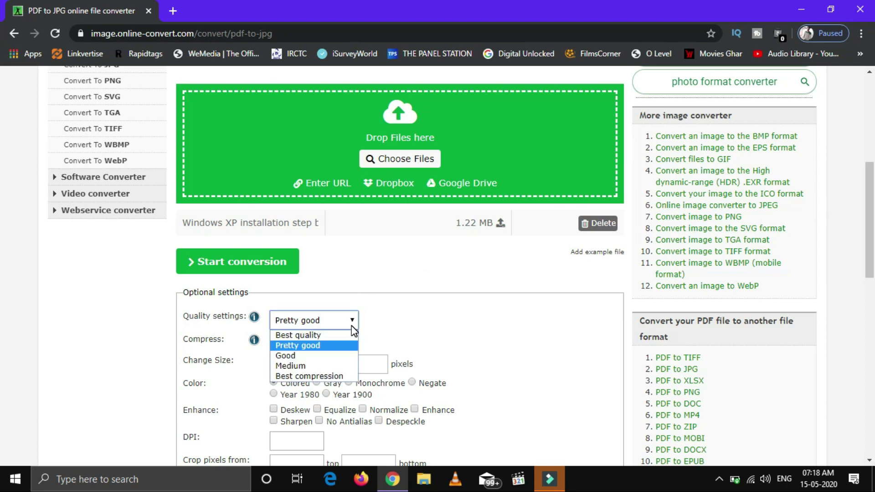
pyautogui.click(350, 335)
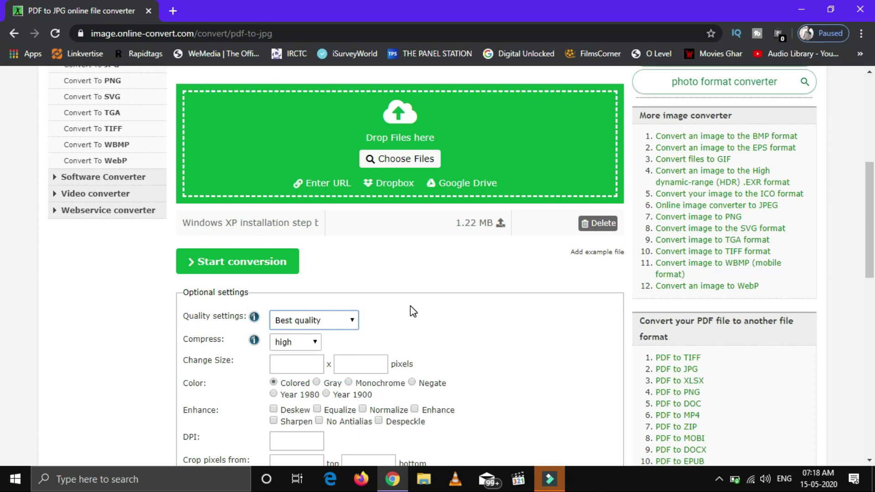
pyautogui.scroll(-2, 411, 307)
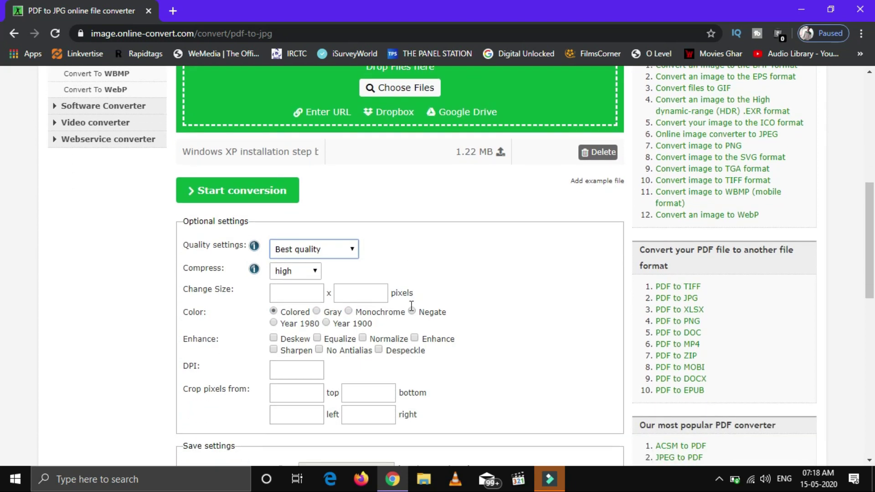
pyautogui.scroll(-1, 411, 307)
pyautogui.click(311, 253)
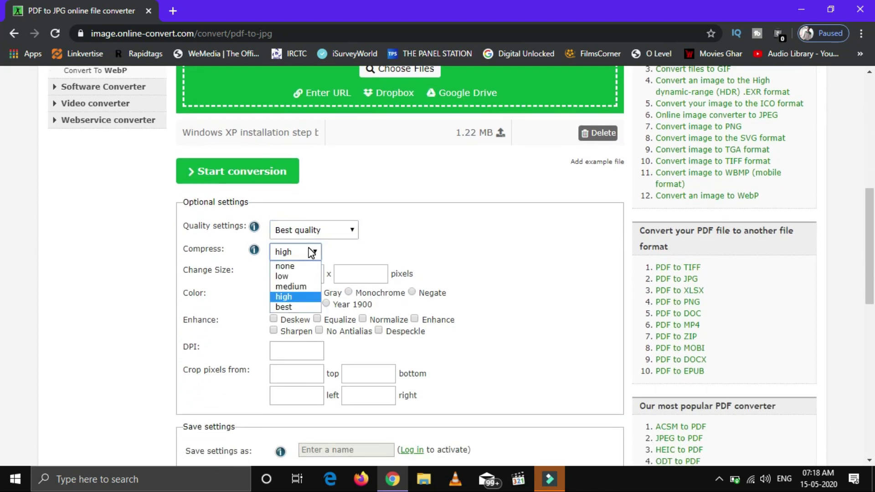
pyautogui.click(308, 308)
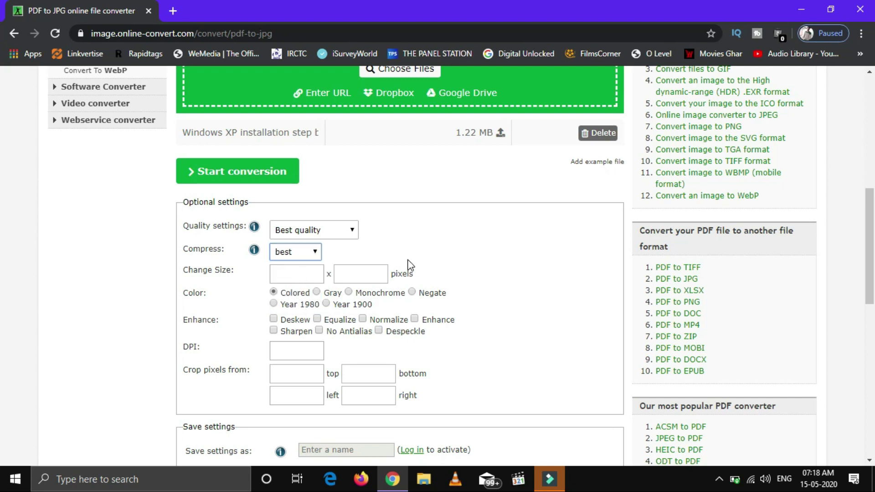
pyautogui.scroll(-3, 410, 266)
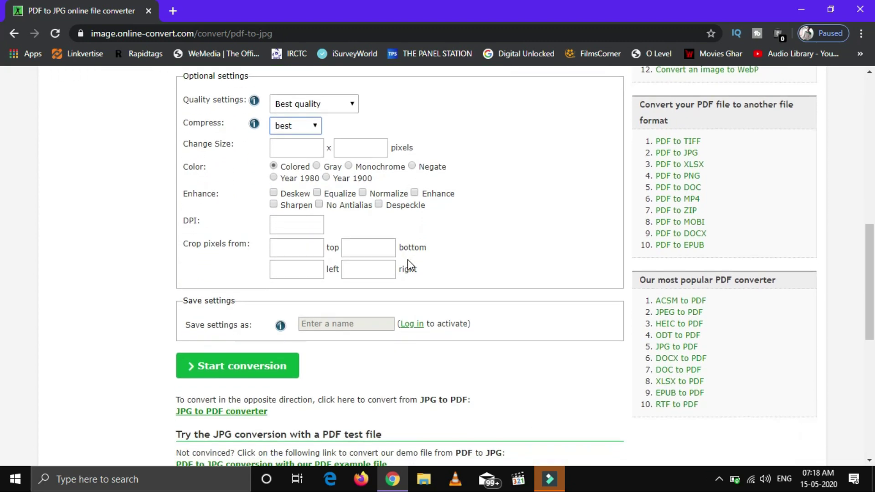
pyautogui.scroll(-1, 408, 266)
pyautogui.click(280, 331)
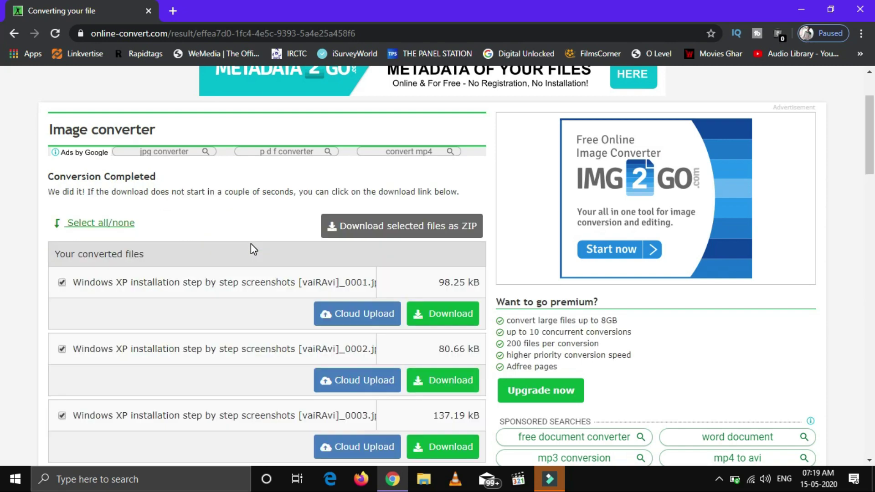
# Download all 16 converted page JPGs together as one ZIP file.
pyautogui.scroll(-20, 250, 244)
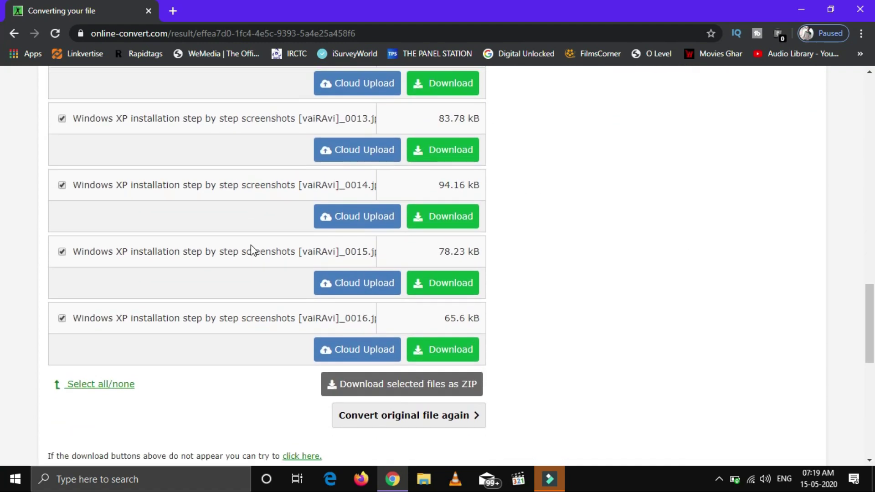
pyautogui.scroll(20, 250, 244)
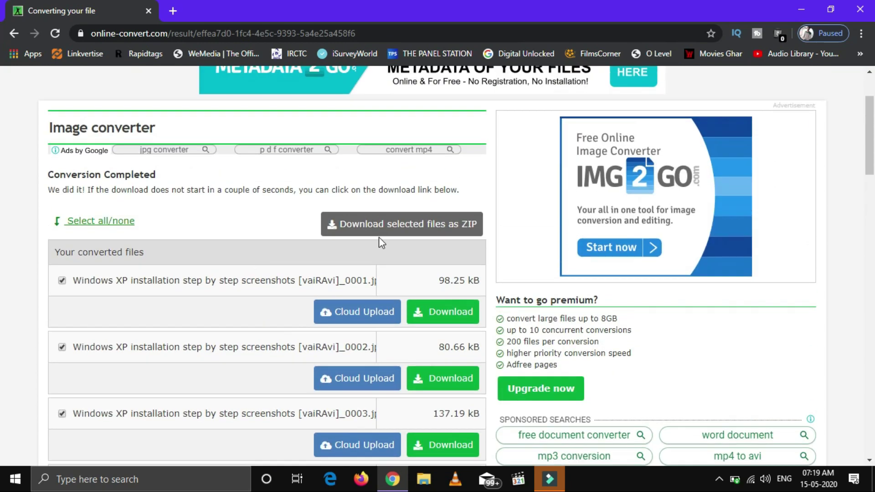
pyautogui.click(416, 230)
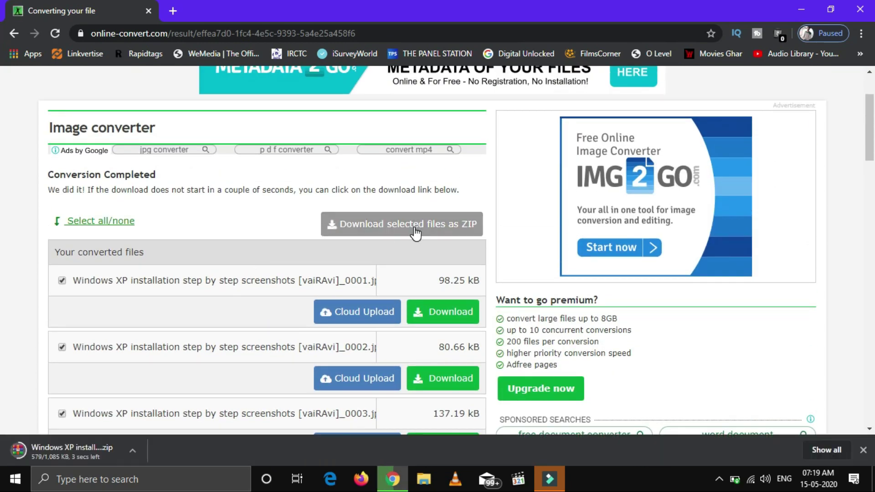
# Extract the downloaded ZIP to its own Downloads folder and open it to show the 16 JPG pages.
pyautogui.click(71, 451)
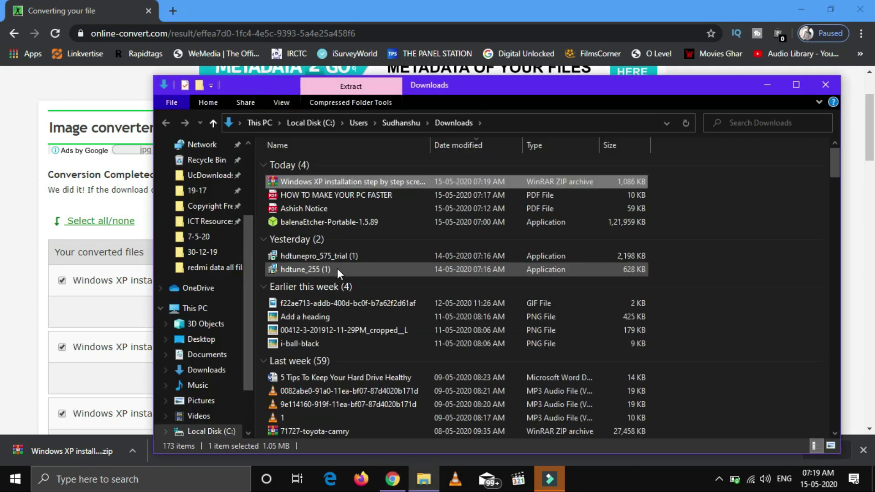
pyautogui.rightClick(316, 179)
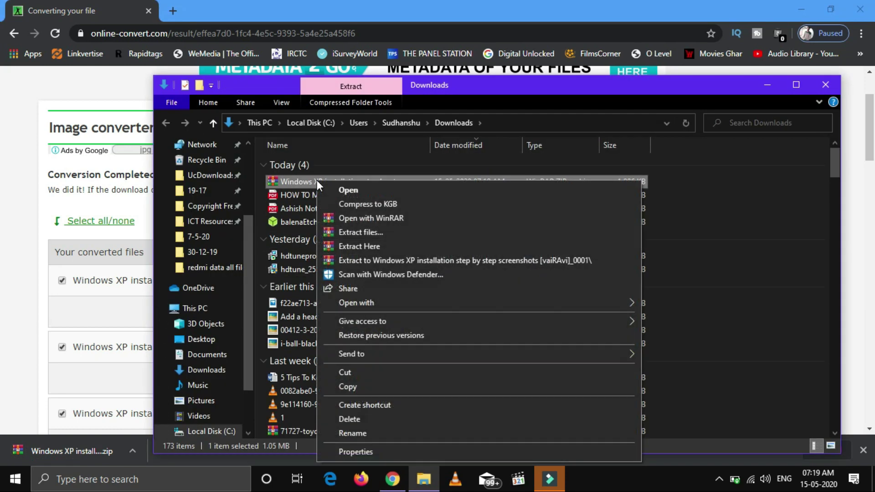
pyautogui.click(360, 261)
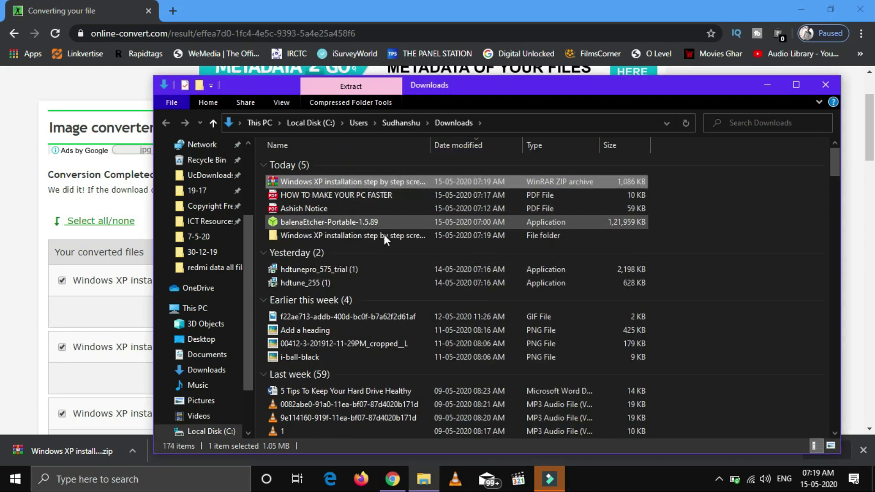
pyautogui.doubleClick(385, 237)
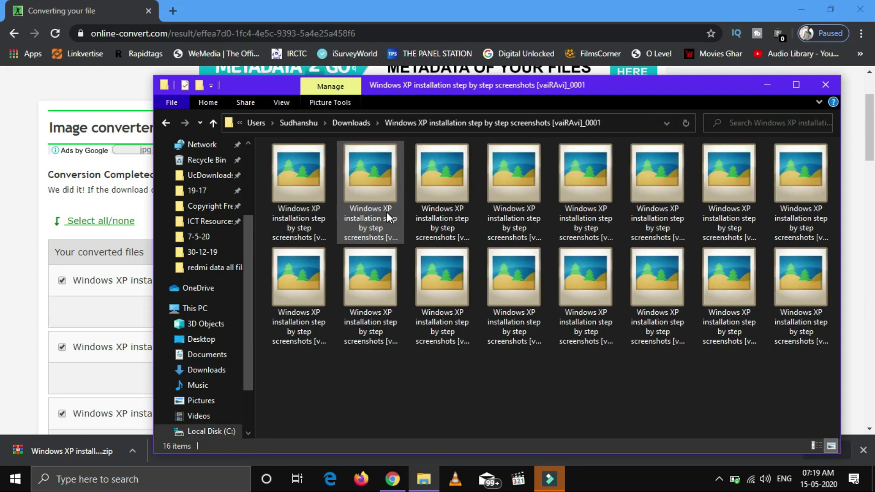
pyautogui.click(302, 210)
# Open the first page image in Picasa Photo Viewer and page through to the final Step 31 image.
pyautogui.doubleClick(302, 210)
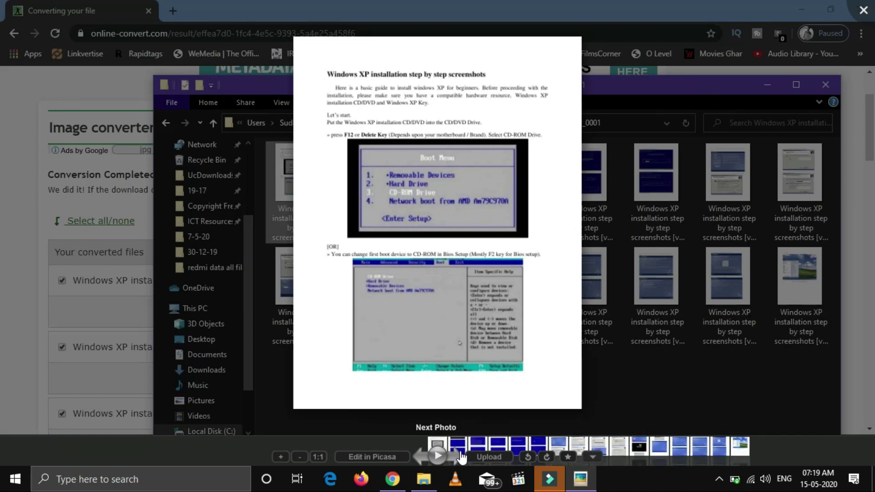
pyautogui.click(461, 456)
pyautogui.click(462, 455)
pyautogui.click(461, 455)
pyautogui.click(461, 455)
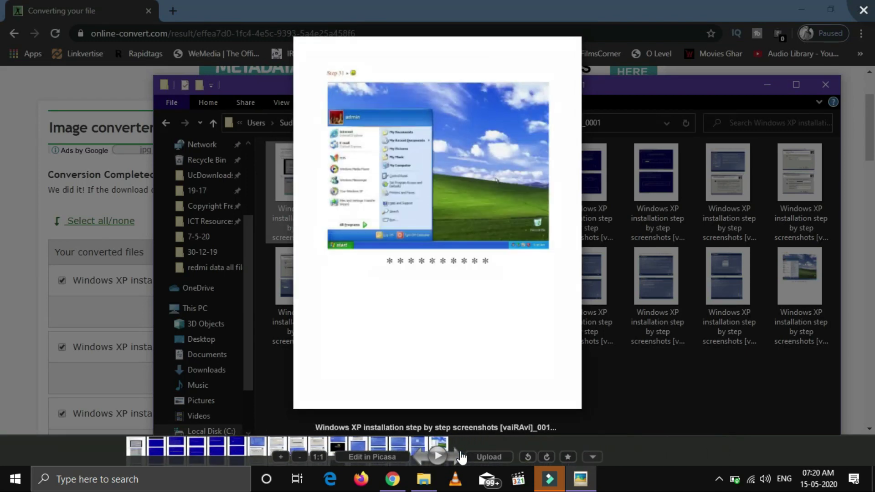
# Close Picasa Photo Viewer and the extracted images folder window.
pyautogui.click(729, 243)
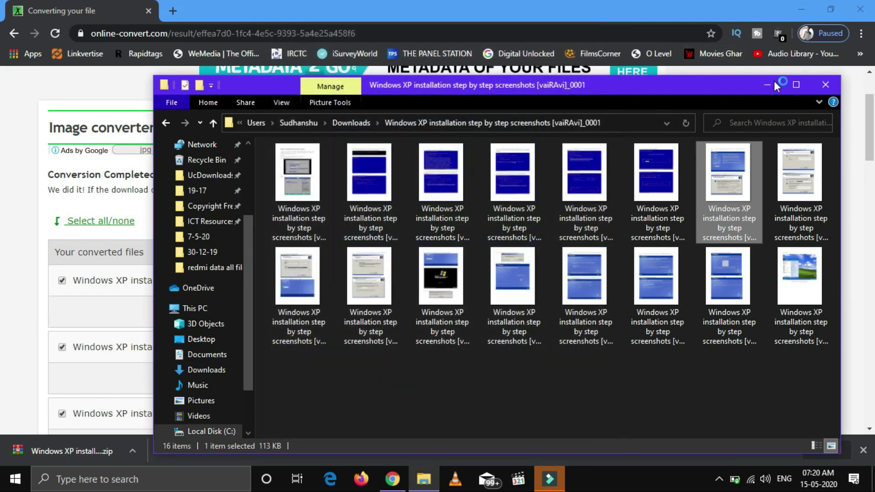
pyautogui.click(824, 87)
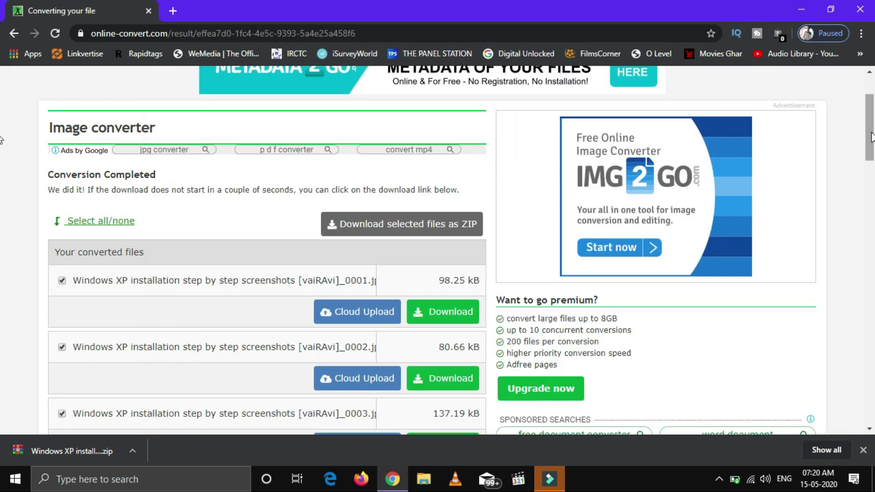
pyautogui.scroll(2, 68, 123)
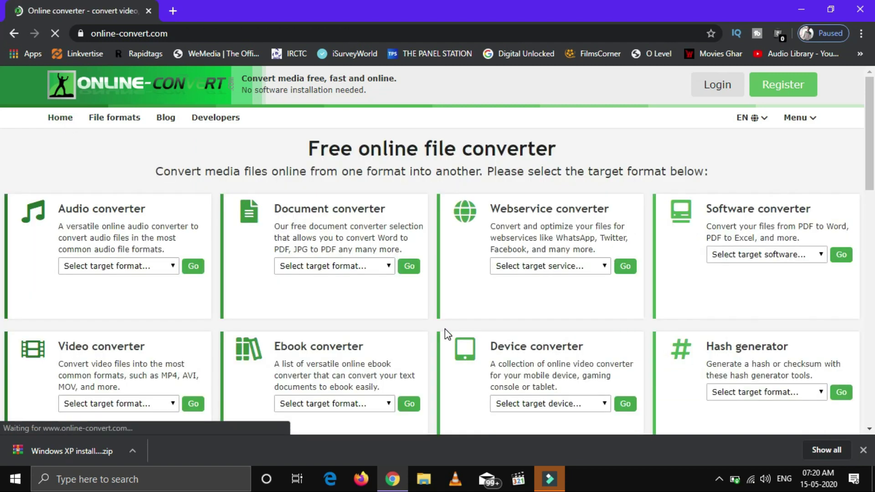
# Scroll the online-convert.com home page and dismiss Chrome's downloads bar.
pyautogui.scroll(-5, 728, 224)
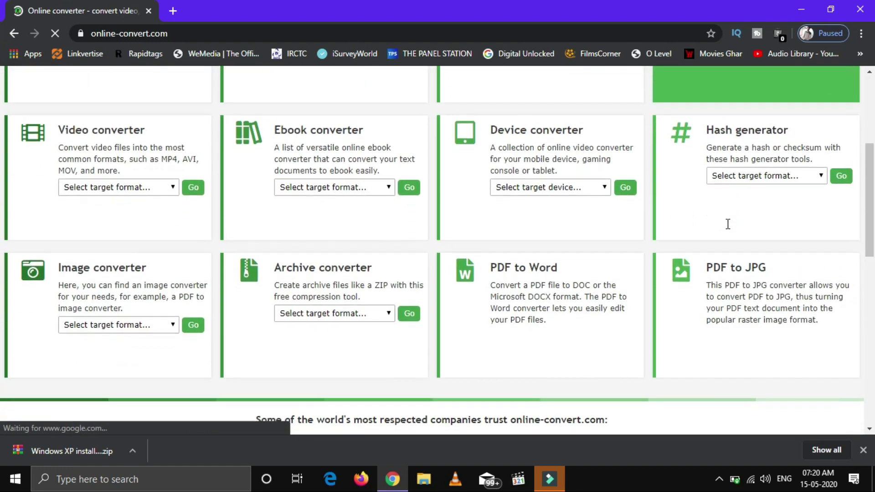
pyautogui.scroll(-3, 727, 224)
pyautogui.scroll(8, 727, 224)
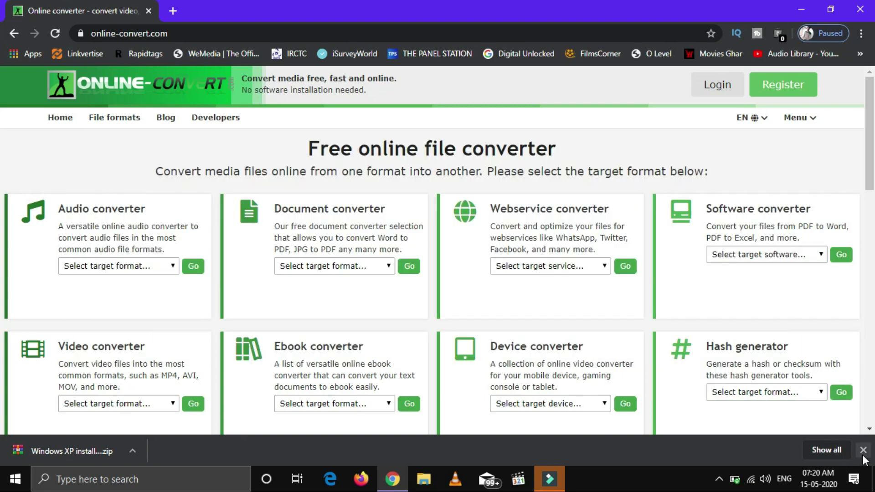
pyautogui.click(862, 450)
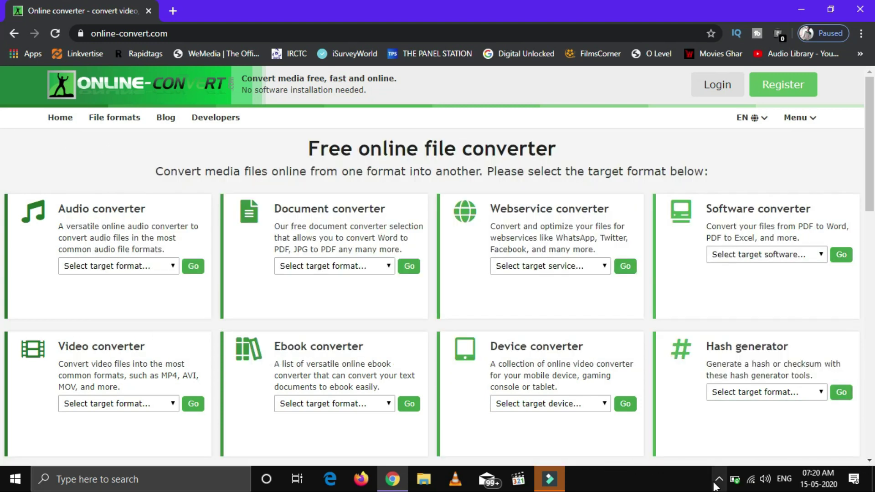